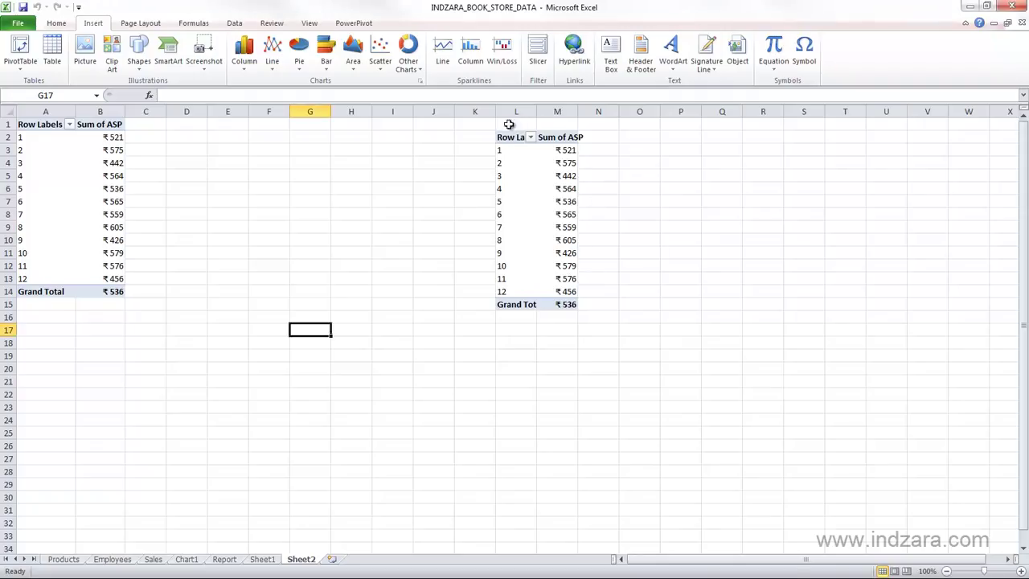
Step: Delete the duplicate pivot table in L1:N16, then select a cell in the remaining pivot table
{"action": "left_click_drag", "start_coordinate": [510, 124], "coordinate": [574, 313]}
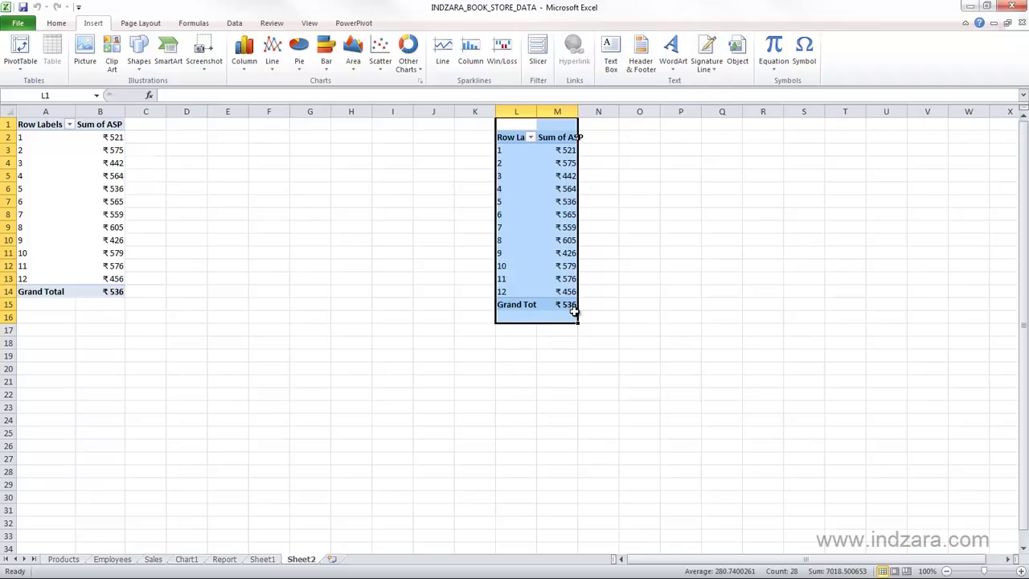
{"action": "key", "text": "Delete"}
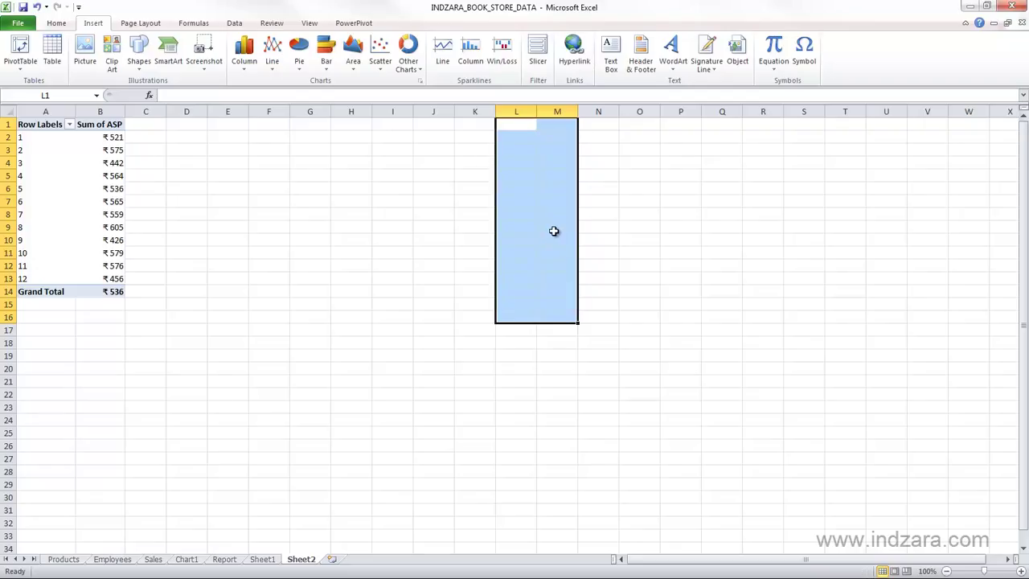
{"action": "left_click", "coordinate": [347, 203]}
{"action": "left_click", "coordinate": [95, 150]}
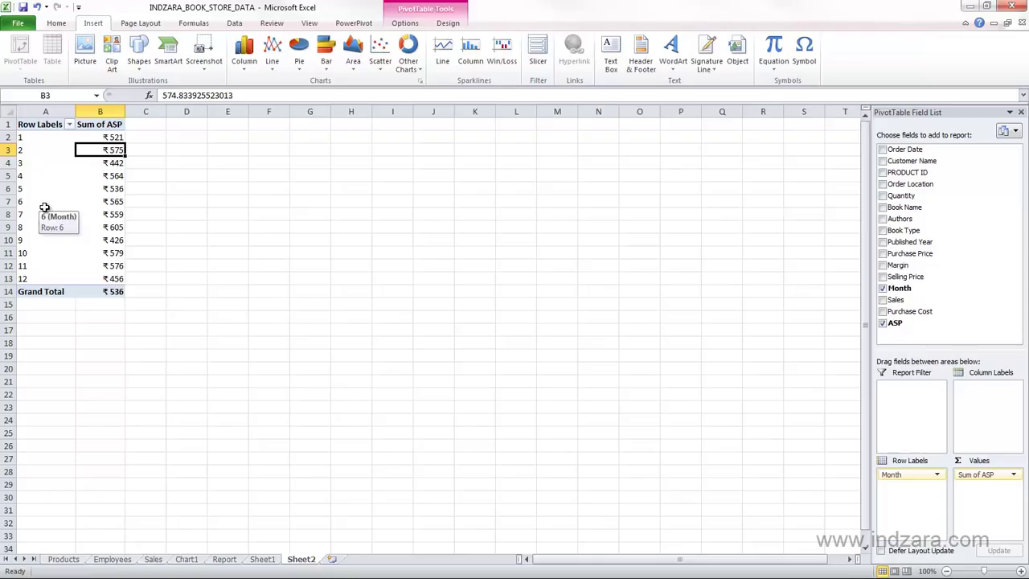
Step: Insert a basic 2-D line pivot chart of Sum of ASP by Month and move it beside the table
{"action": "left_click", "coordinate": [103, 176]}
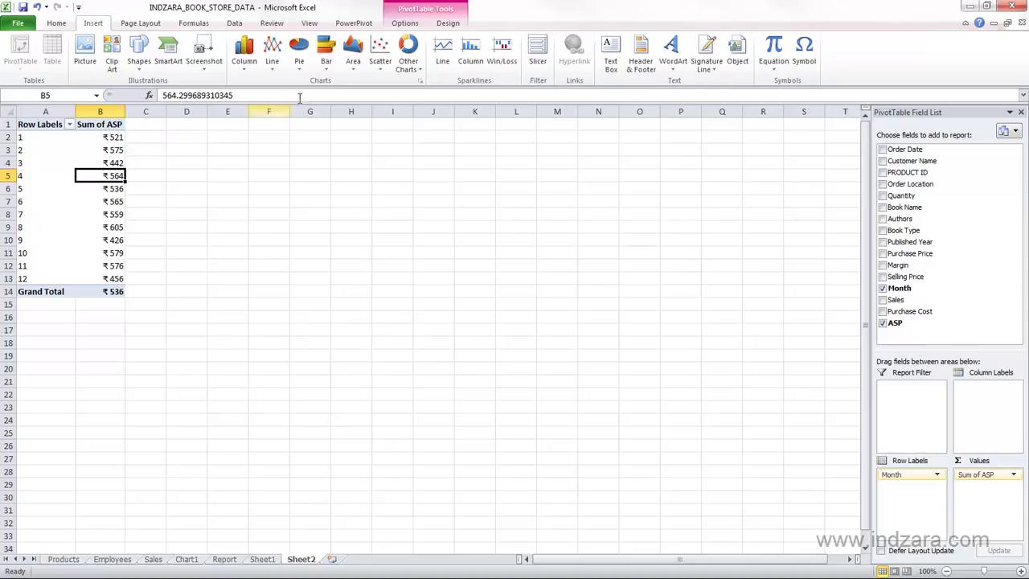
{"action": "left_click", "coordinate": [97, 140]}
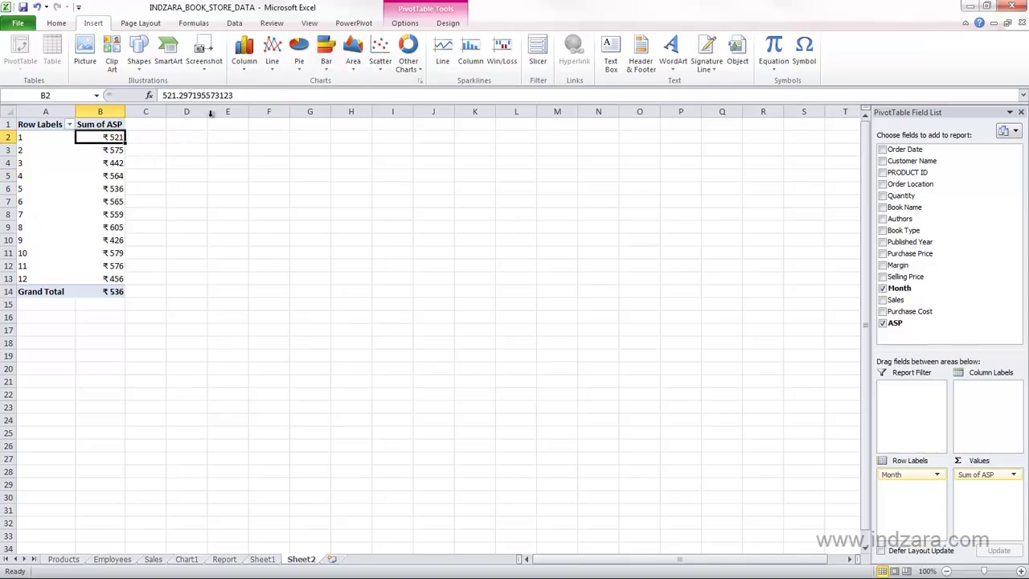
{"action": "left_click", "coordinate": [245, 63]}
{"action": "left_click", "coordinate": [273, 65]}
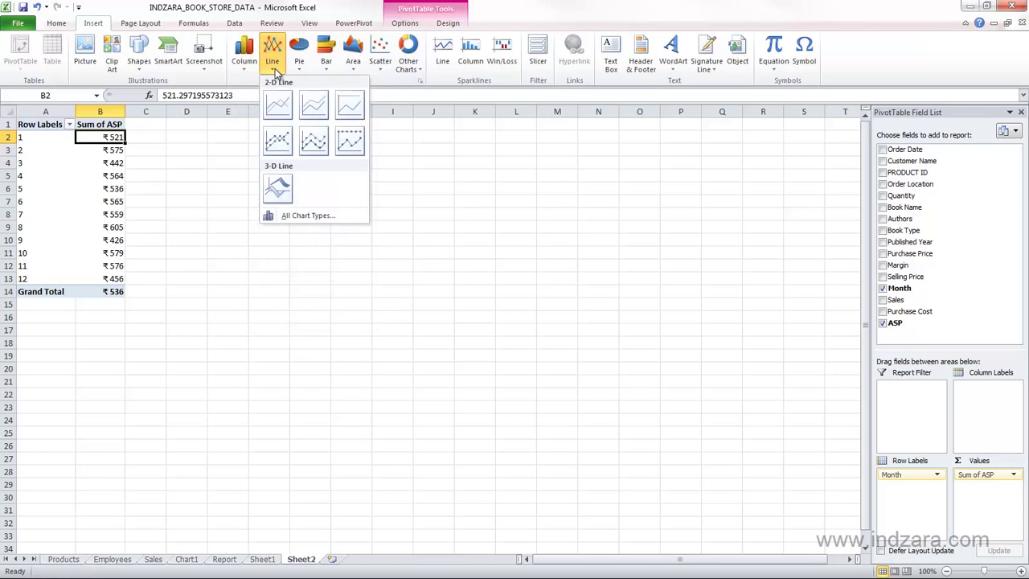
{"action": "left_click", "coordinate": [278, 103]}
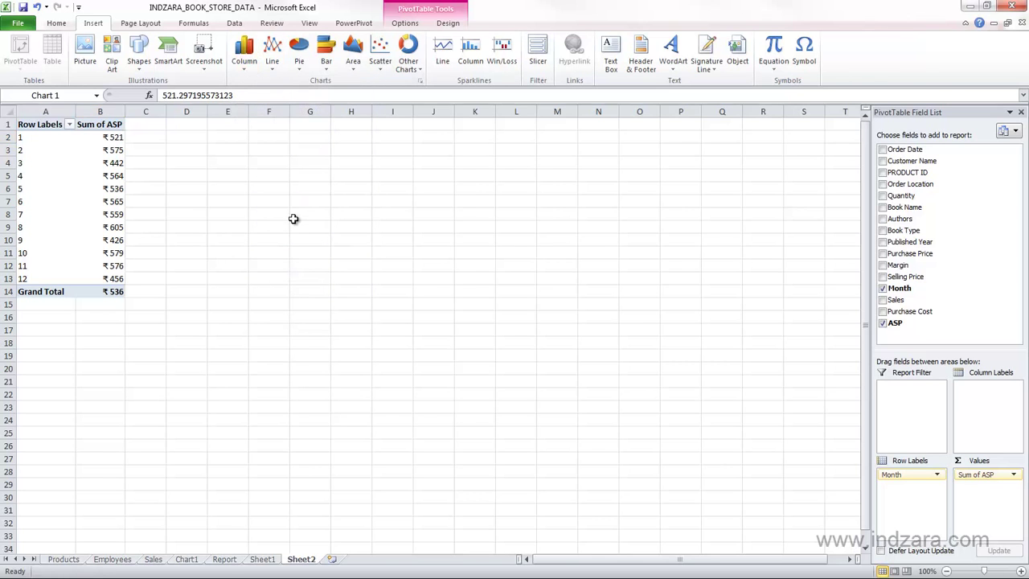
{"action": "left_click_drag", "start_coordinate": [332, 246], "coordinate": [179, 125]}
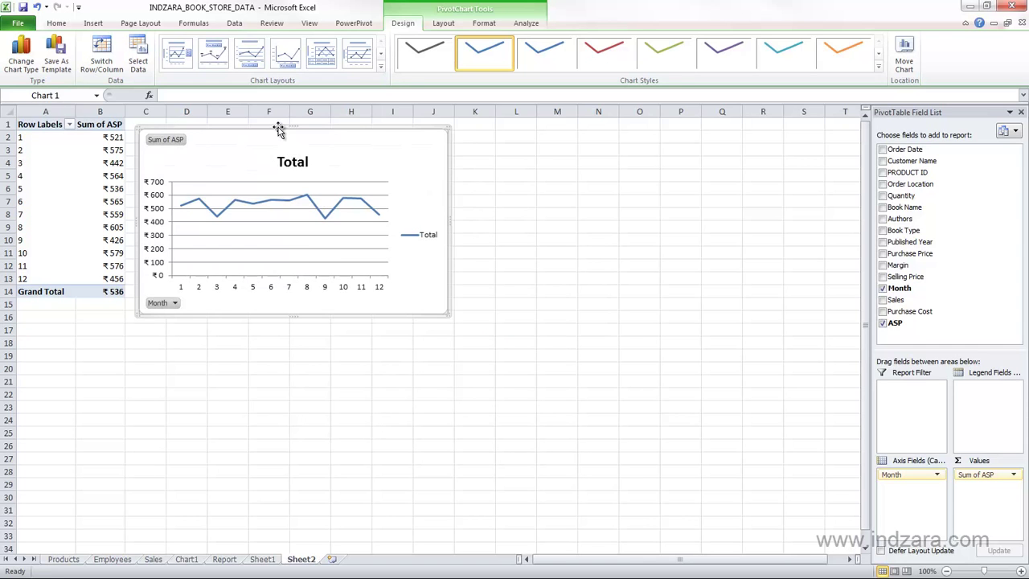
Step: Shift the chart slightly right and filter its Month field to months 1–4
{"action": "left_click_drag", "start_coordinate": [279, 128], "coordinate": [293, 132]}
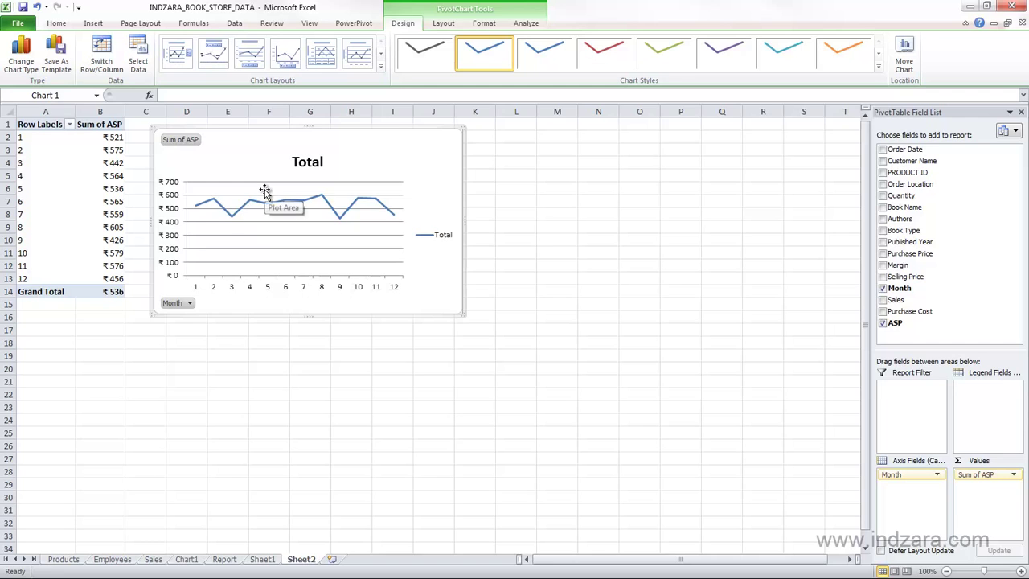
{"action": "mouse_move", "coordinate": [106, 164]}
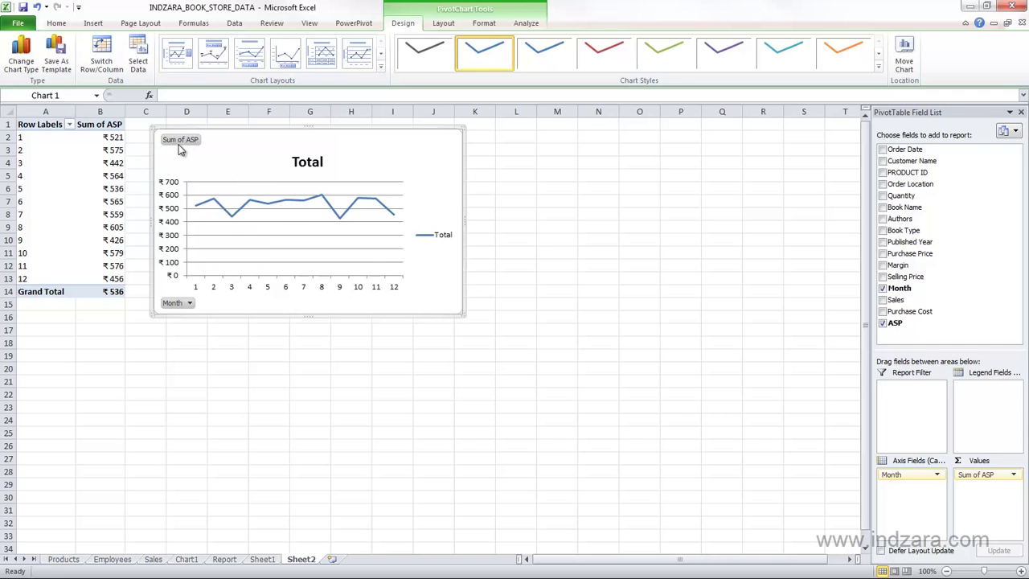
{"action": "left_click", "coordinate": [188, 304]}
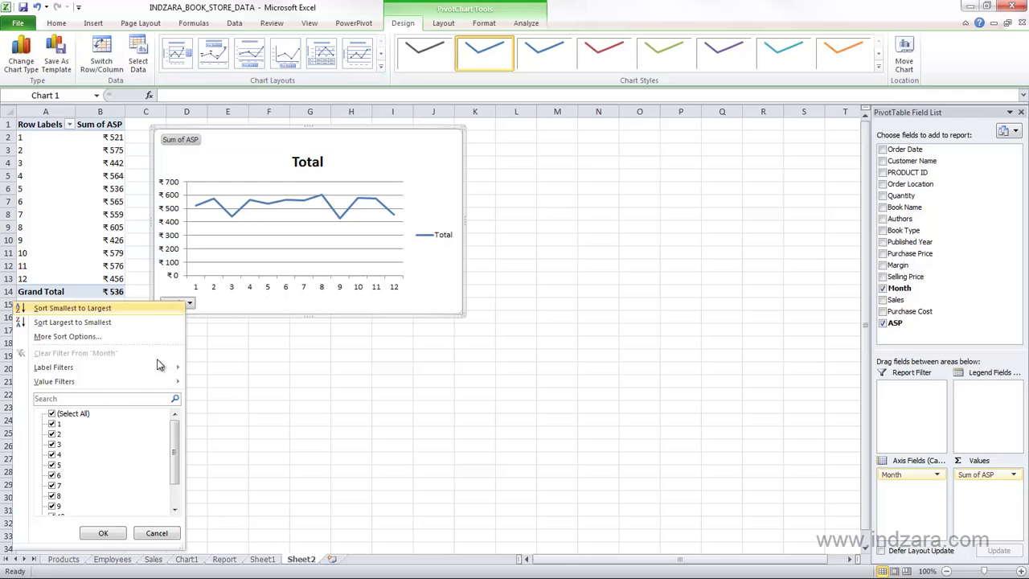
{"action": "left_click", "coordinate": [52, 414]}
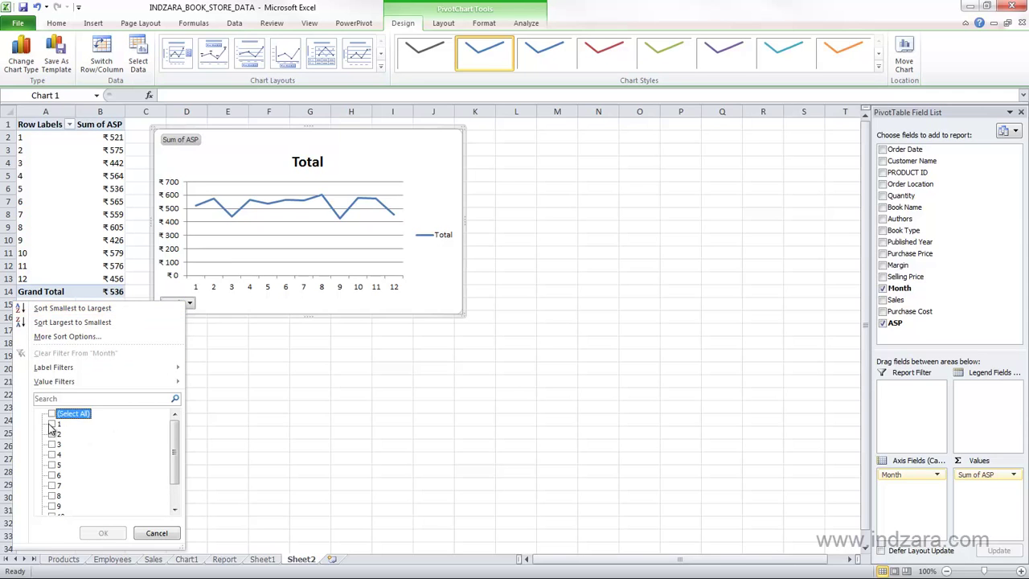
{"action": "left_click", "coordinate": [53, 424]}
{"action": "left_click", "coordinate": [52, 435]}
{"action": "left_click", "coordinate": [53, 445]}
{"action": "left_click", "coordinate": [53, 455]}
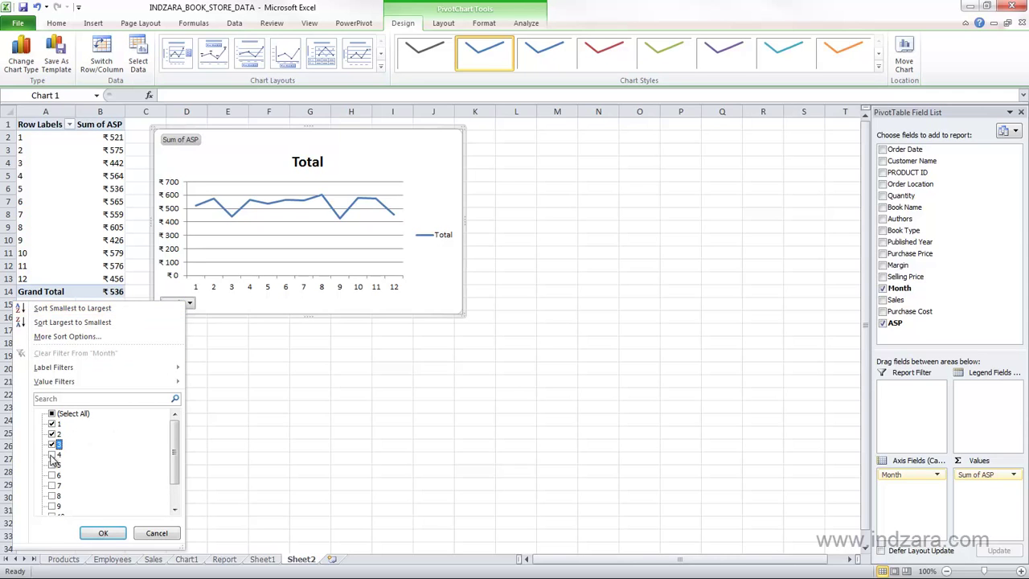
{"action": "left_click", "coordinate": [97, 534]}
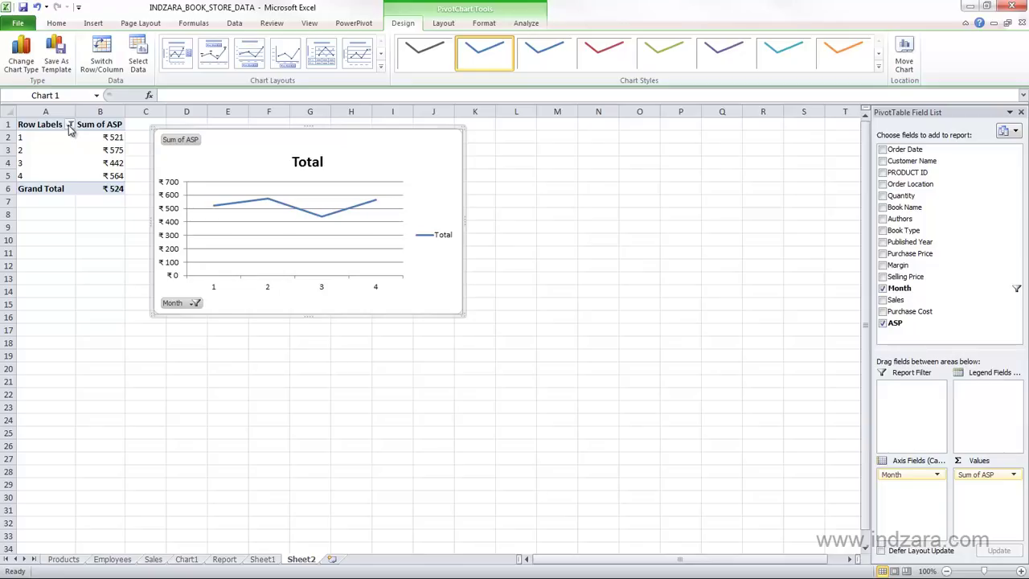
Step: Clear the Month filter so the pivot table and chart show all 12 months again
{"action": "left_click", "coordinate": [195, 304]}
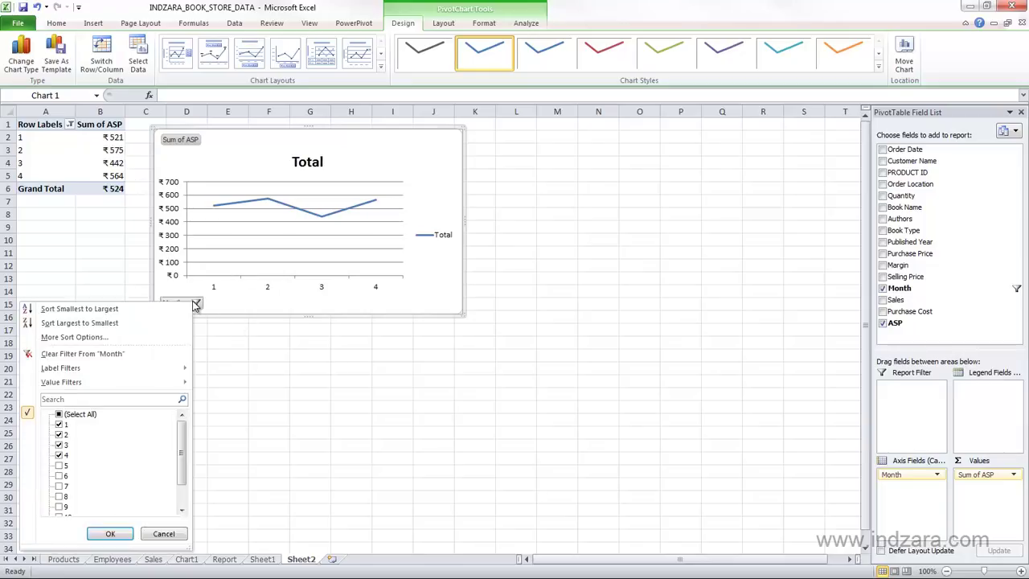
{"action": "left_click", "coordinate": [58, 415]}
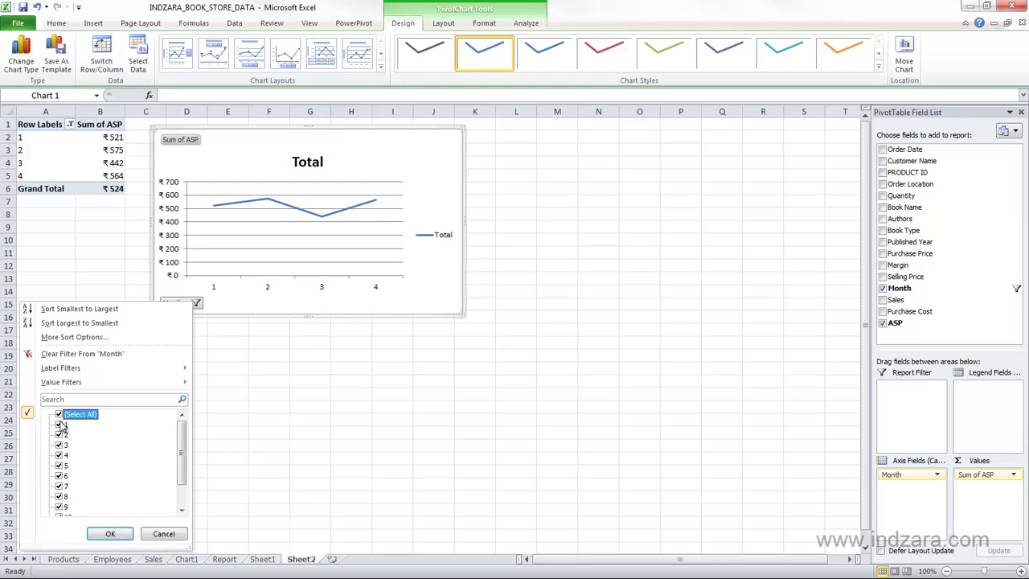
{"action": "left_click", "coordinate": [164, 534]}
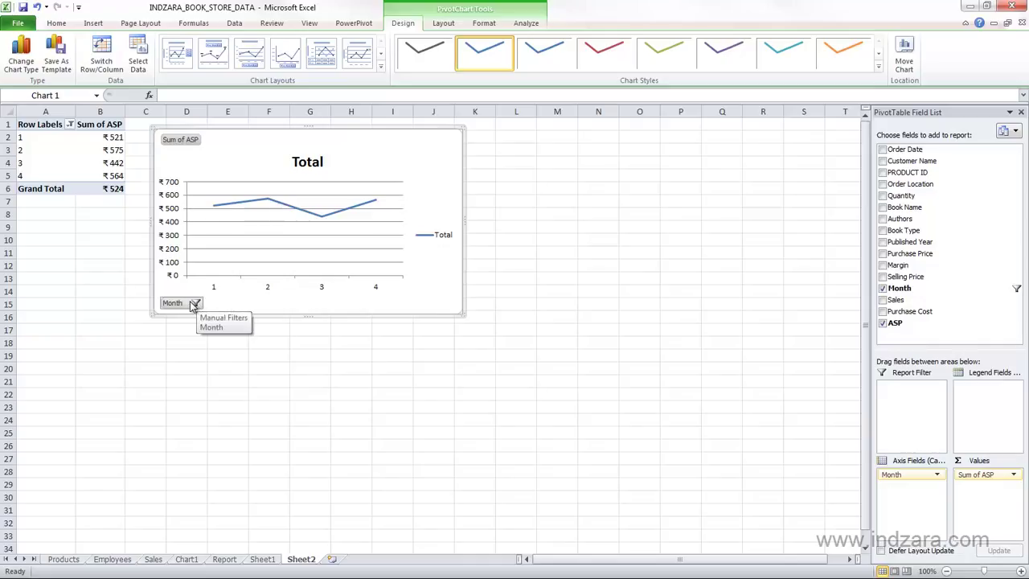
{"action": "left_click", "coordinate": [70, 125]}
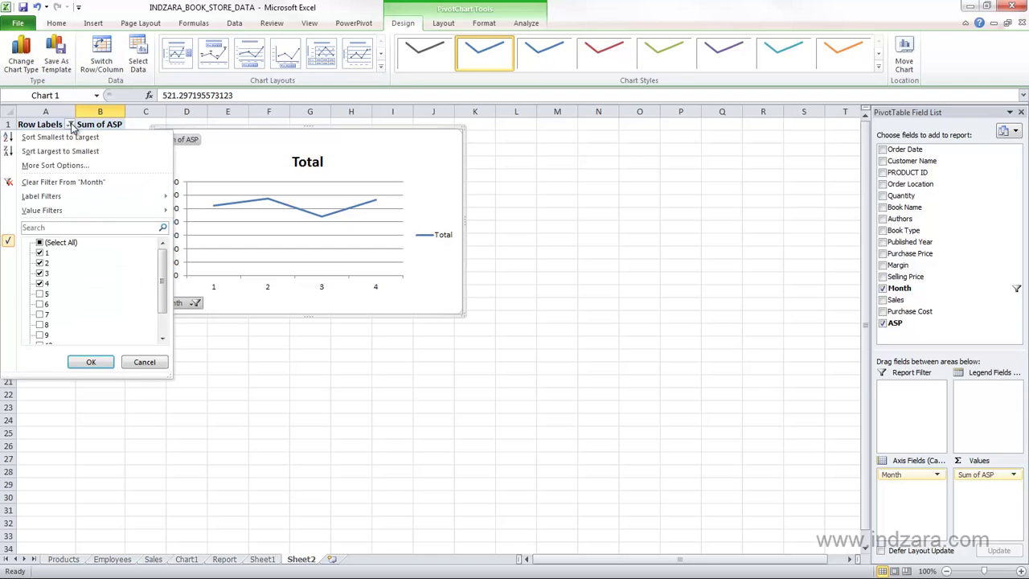
{"action": "left_click", "coordinate": [39, 243]}
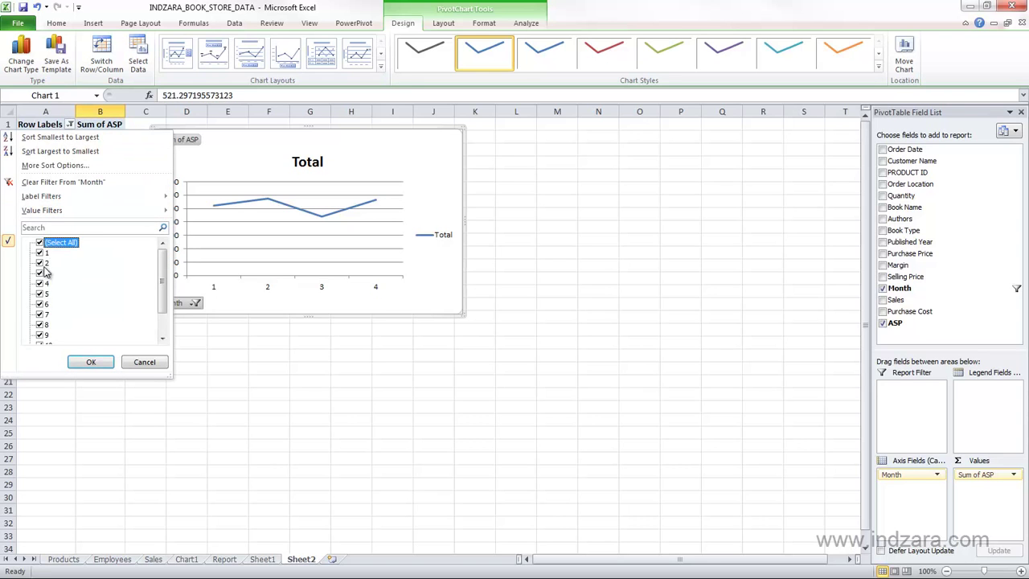
{"action": "left_click", "coordinate": [85, 362]}
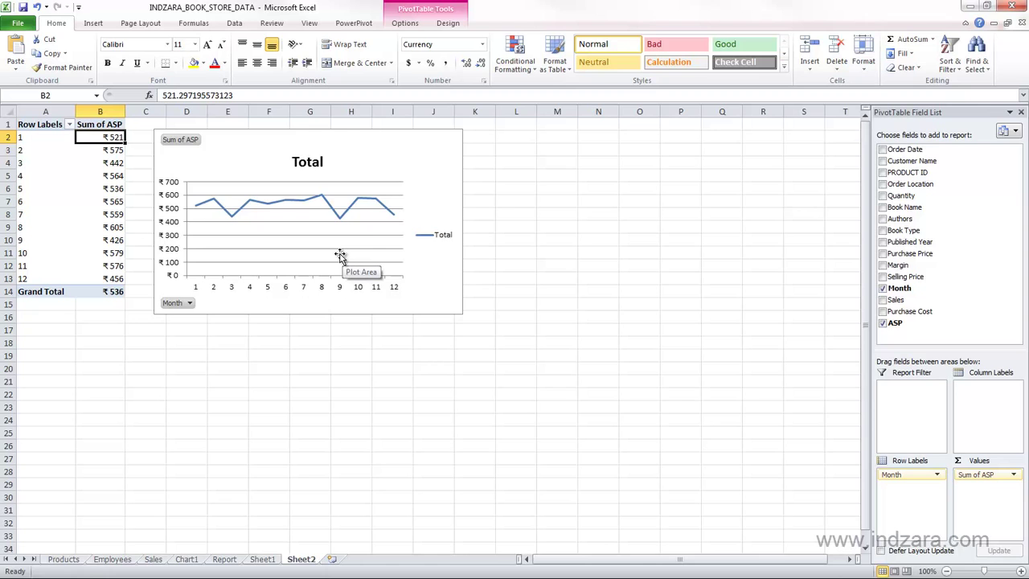
Step: Select the pivot chart and show the PivotChart Tools Analyze options
{"action": "left_click", "coordinate": [392, 166]}
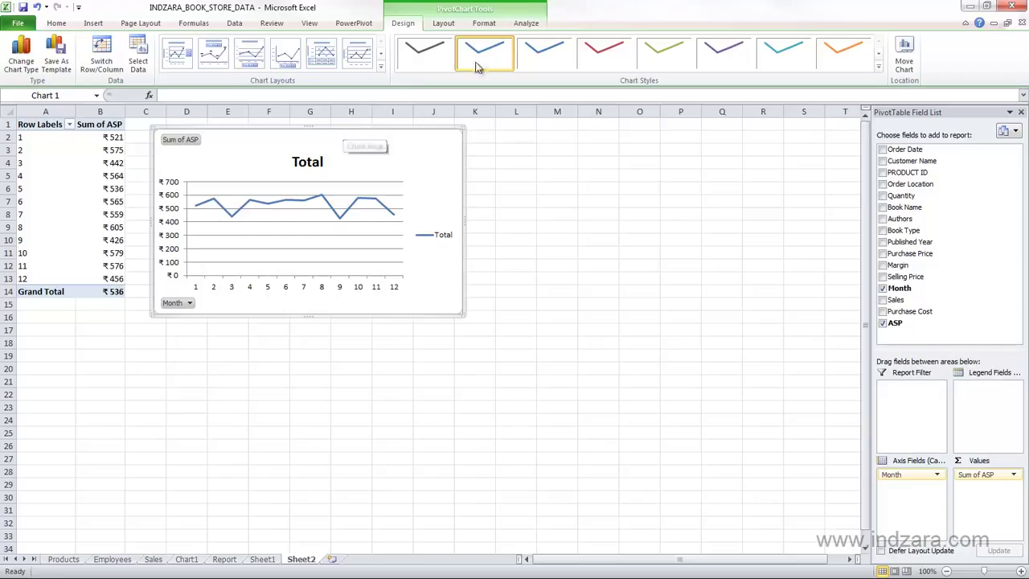
{"action": "left_click", "coordinate": [525, 24]}
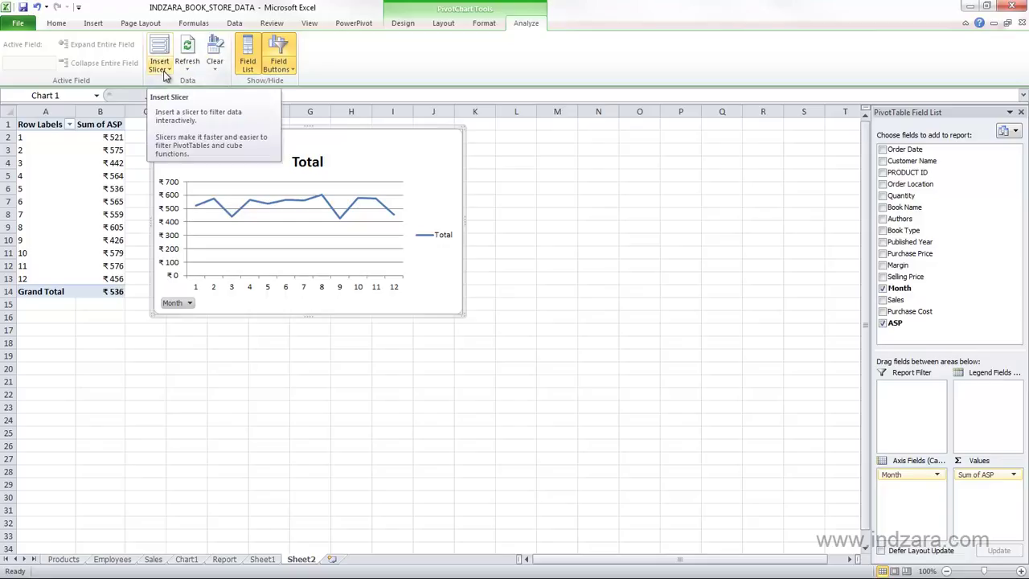
Step: Dismiss the Clear options unused and toggle the PivotTable Field List off and back on
{"action": "left_click", "coordinate": [215, 64]}
{"action": "key", "text": "Escape"}
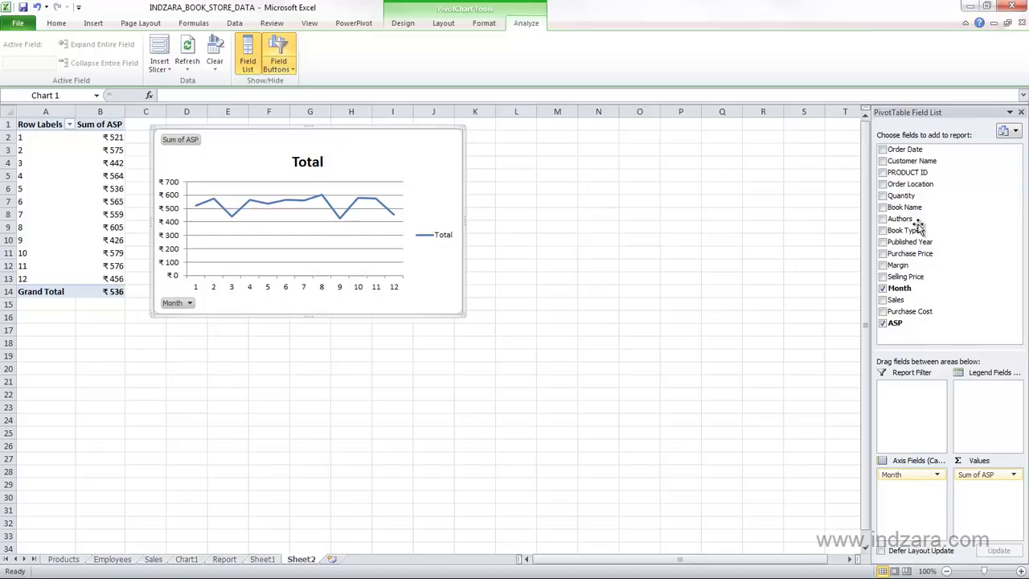
{"action": "left_click", "coordinate": [248, 44]}
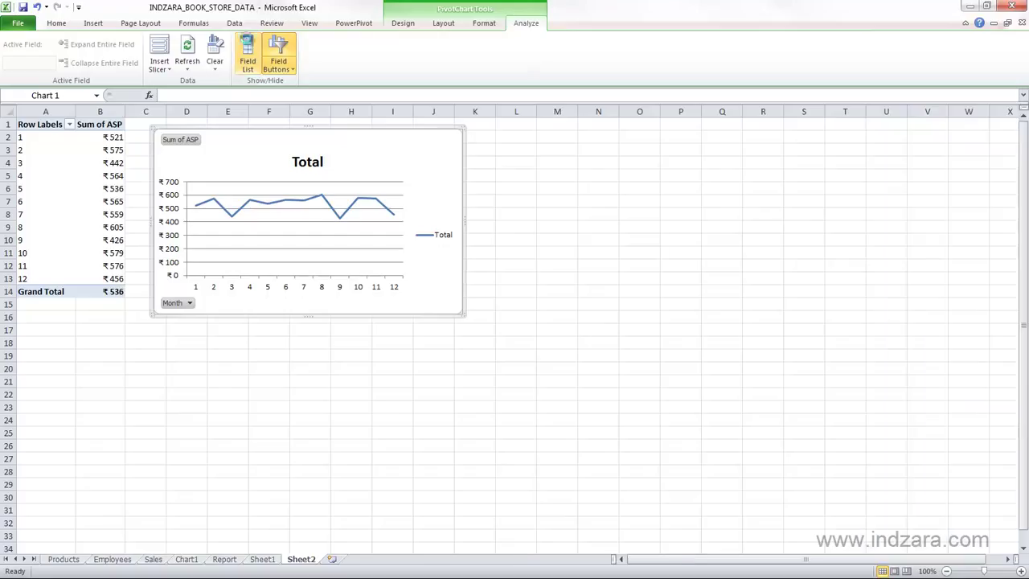
{"action": "left_click", "coordinate": [247, 44]}
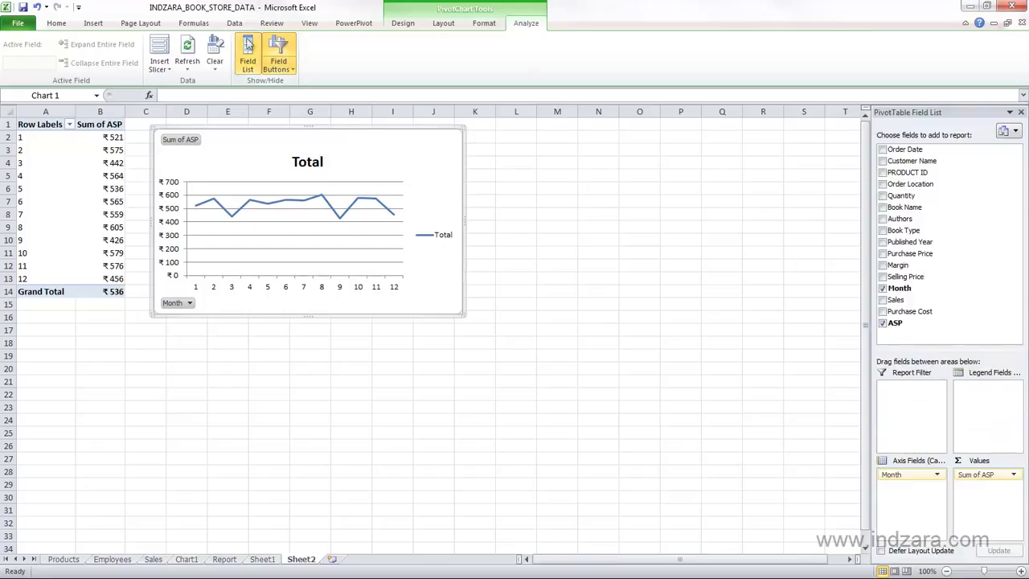
Step: Hide the chart's Month axis field button, then restore it
{"action": "left_click", "coordinate": [289, 71]}
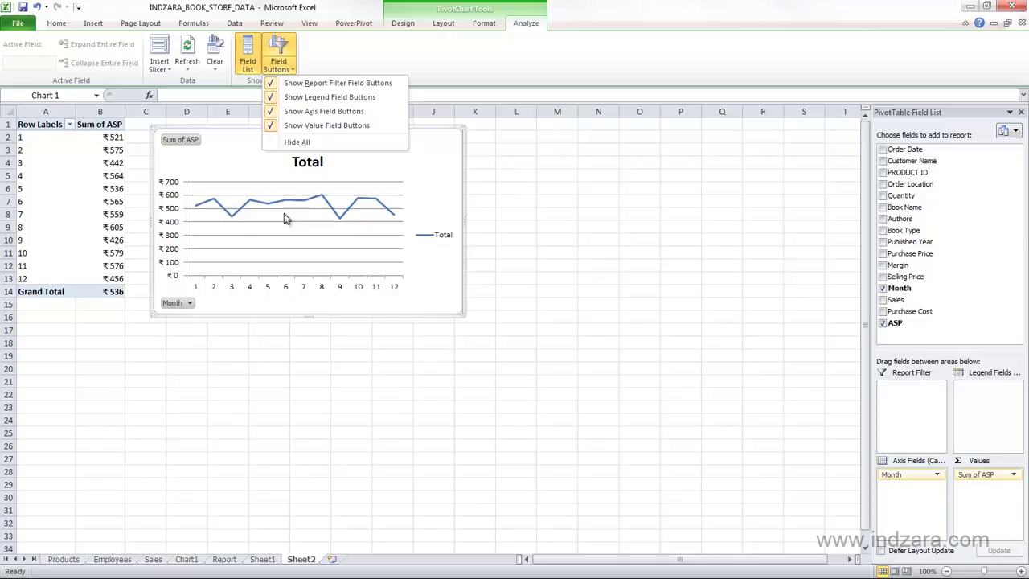
{"action": "left_click", "coordinate": [271, 116]}
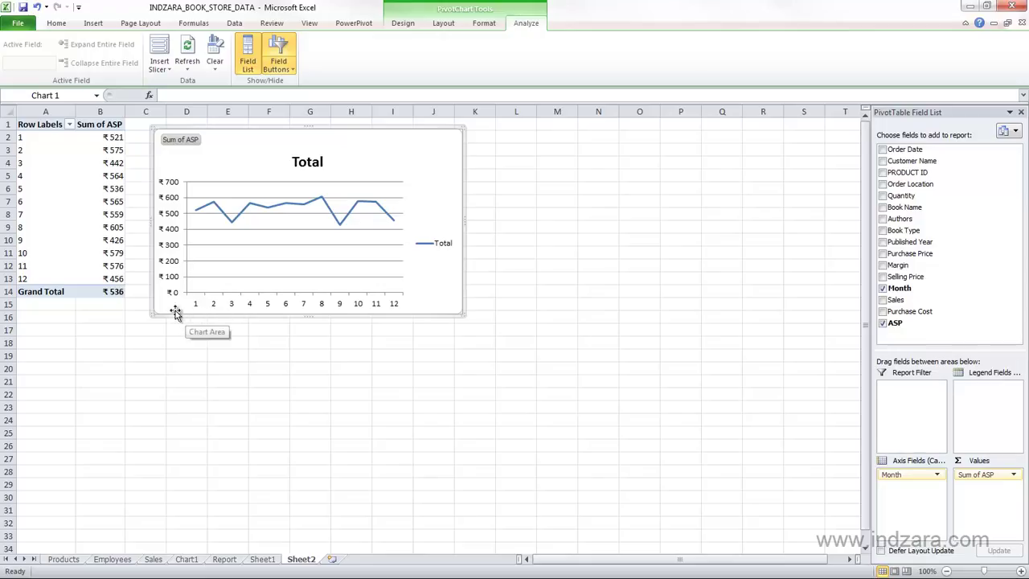
{"action": "left_click", "coordinate": [293, 69]}
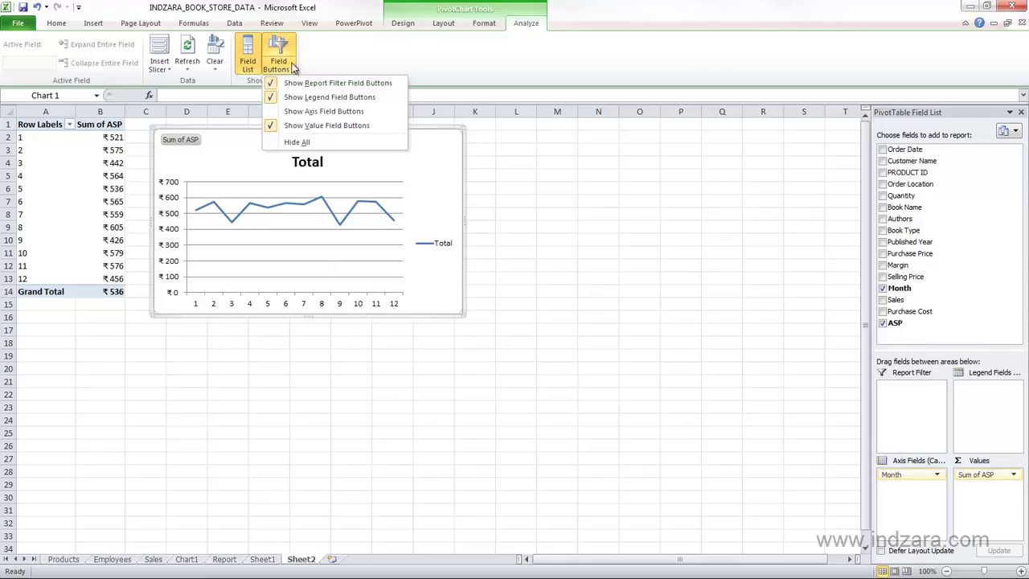
{"action": "left_click", "coordinate": [308, 111]}
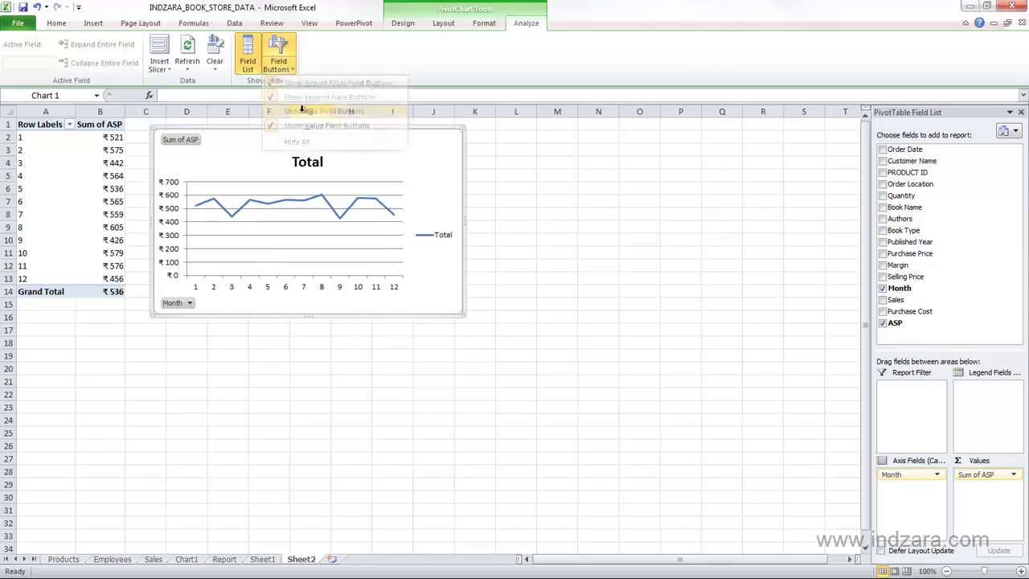
Step: Close the chart's Month filter unchanged and show the chart Design layouts and styles
{"action": "left_click", "coordinate": [190, 304]}
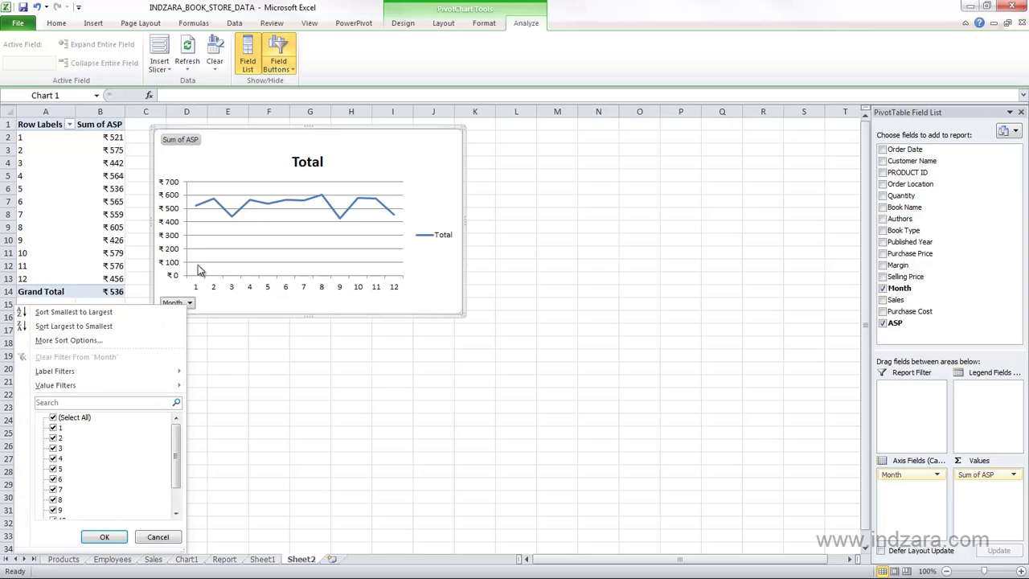
{"action": "left_click", "coordinate": [157, 538]}
{"action": "left_click", "coordinate": [403, 23]}
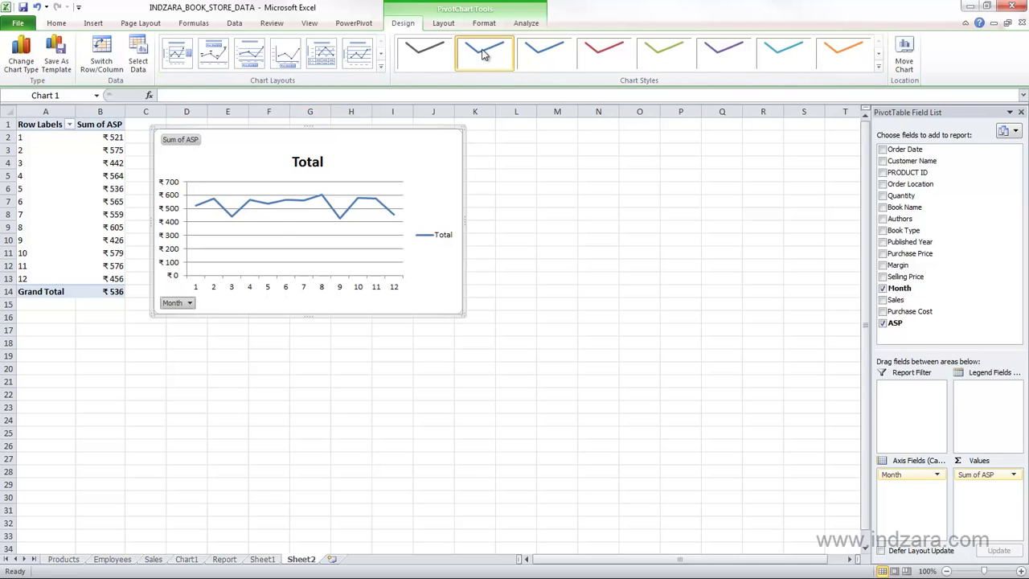
Step: Move the pivot chart a little right and down, leaving a gap column beside the table
{"action": "left_click_drag", "start_coordinate": [279, 226], "coordinate": [276, 223]}
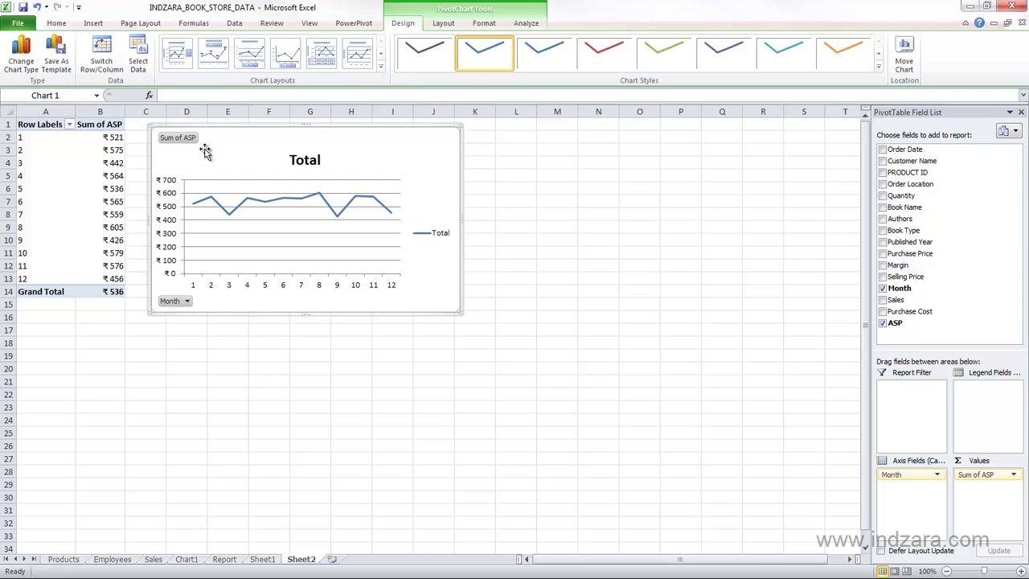
{"action": "left_click_drag", "start_coordinate": [225, 125], "coordinate": [268, 135]}
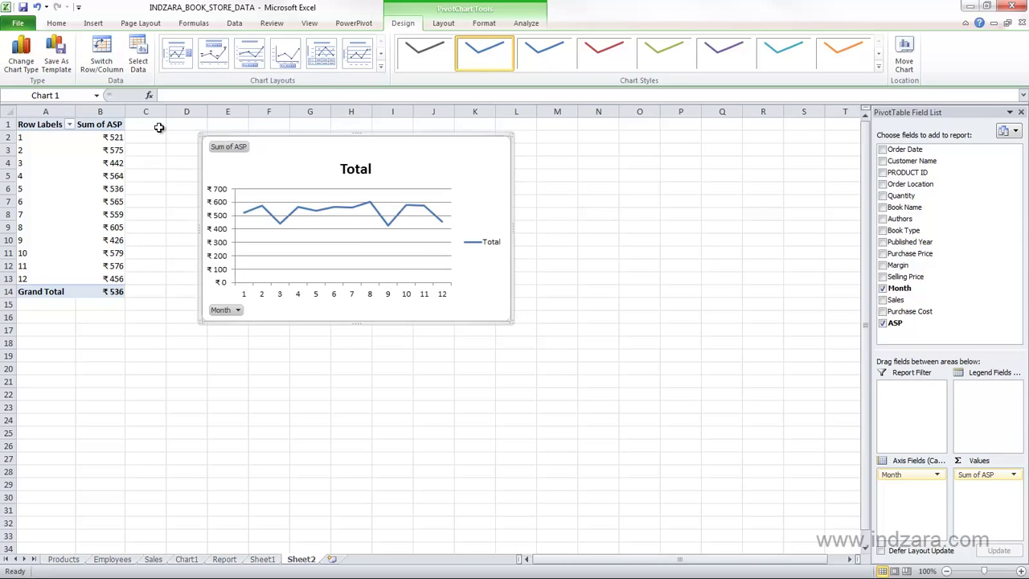
Step: Enter the label 'Chart' in cell D1
{"action": "left_click", "coordinate": [159, 126]}
{"action": "left_click", "coordinate": [185, 127]}
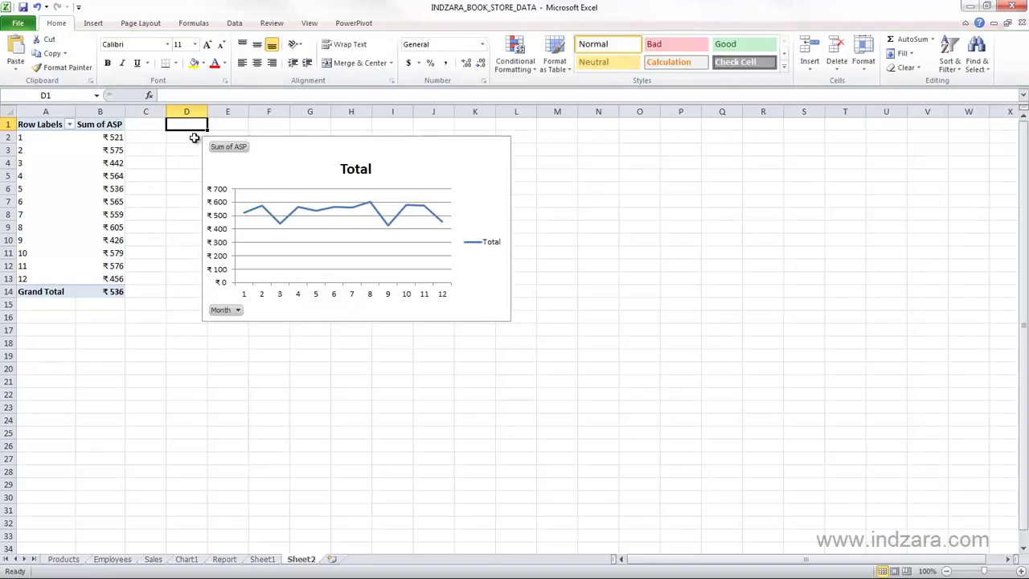
{"action": "type", "text": "Chart"}
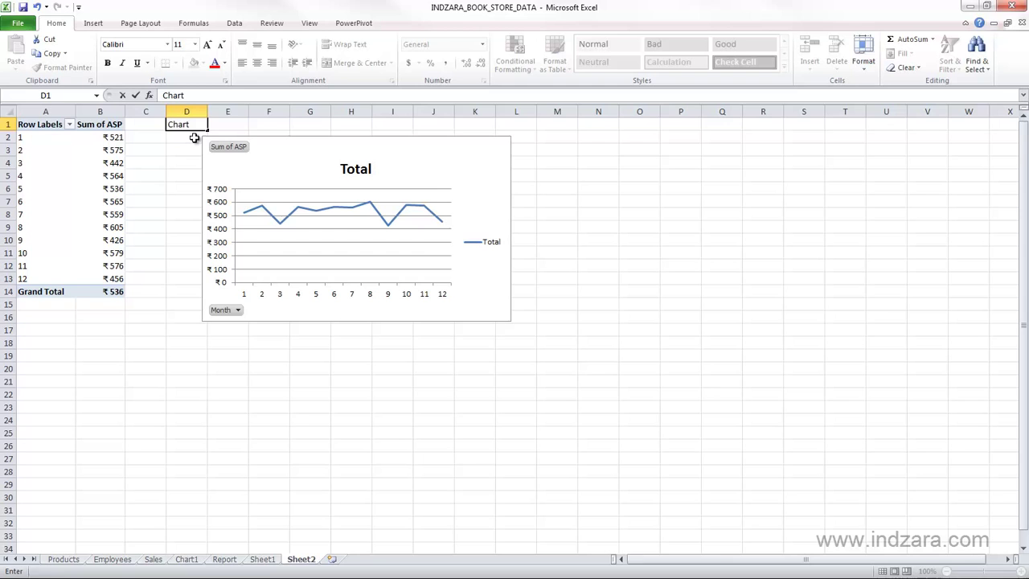
{"action": "key", "text": "Return"}
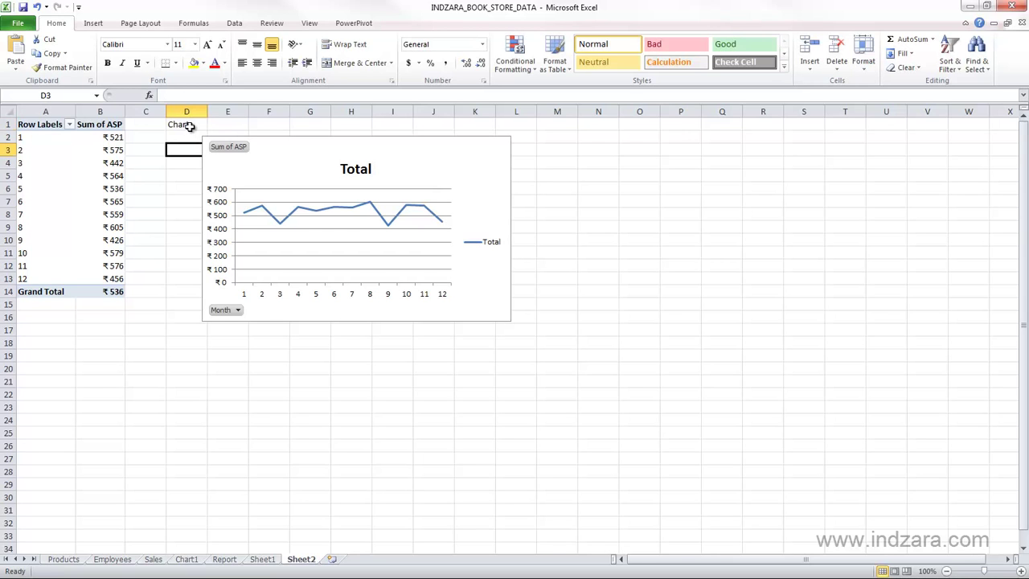
Step: Select a pivot table value cell, then select the pivot chart
{"action": "left_click", "coordinate": [182, 125]}
{"action": "left_click", "coordinate": [114, 161]}
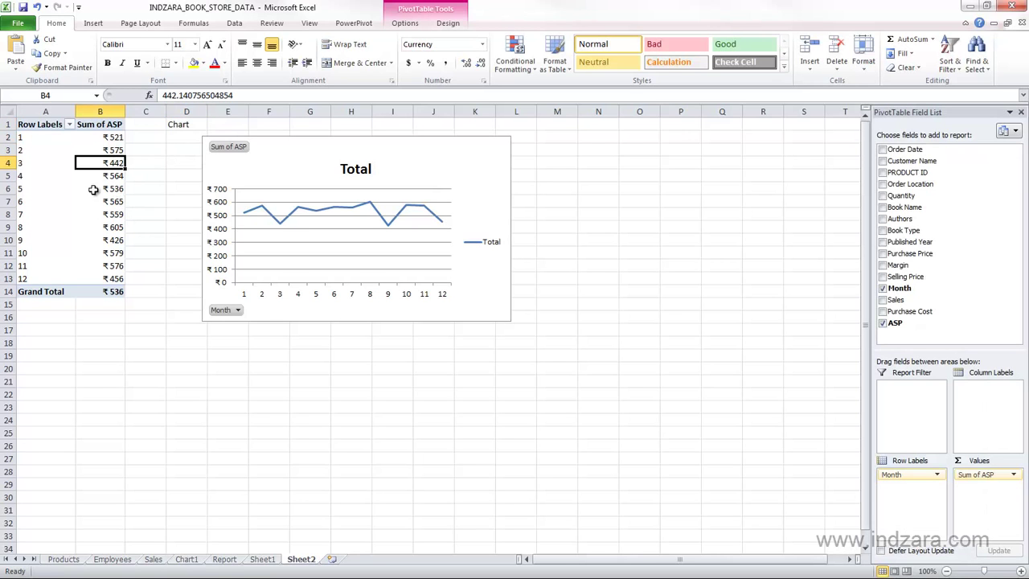
{"action": "mouse_move", "coordinate": [91, 208]}
{"action": "left_click", "coordinate": [372, 206]}
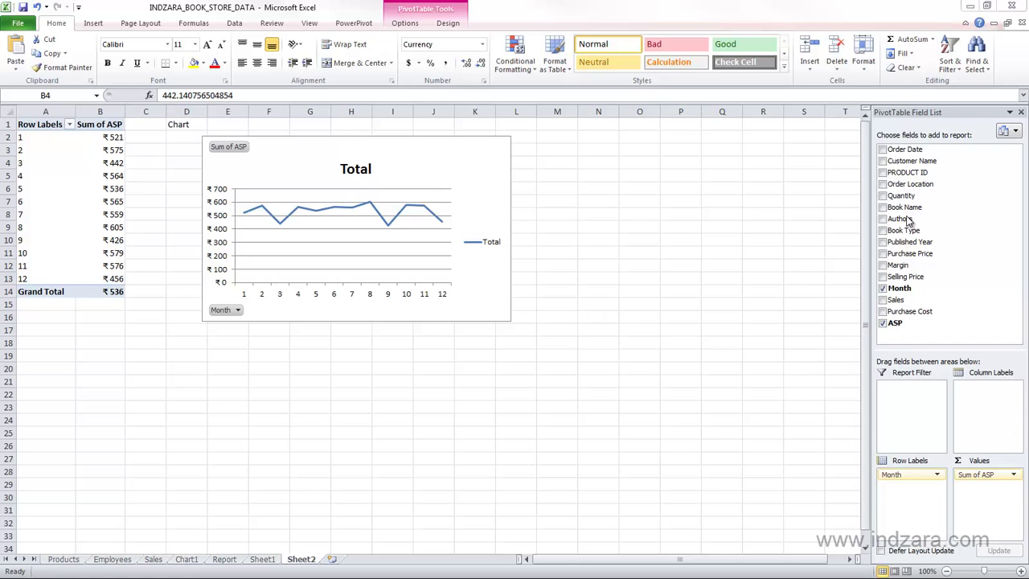
Step: Drag Book Name into Column Labels, then reposition the replace-contents warning dialog
{"action": "left_click_drag", "start_coordinate": [909, 208], "coordinate": [984, 399]}
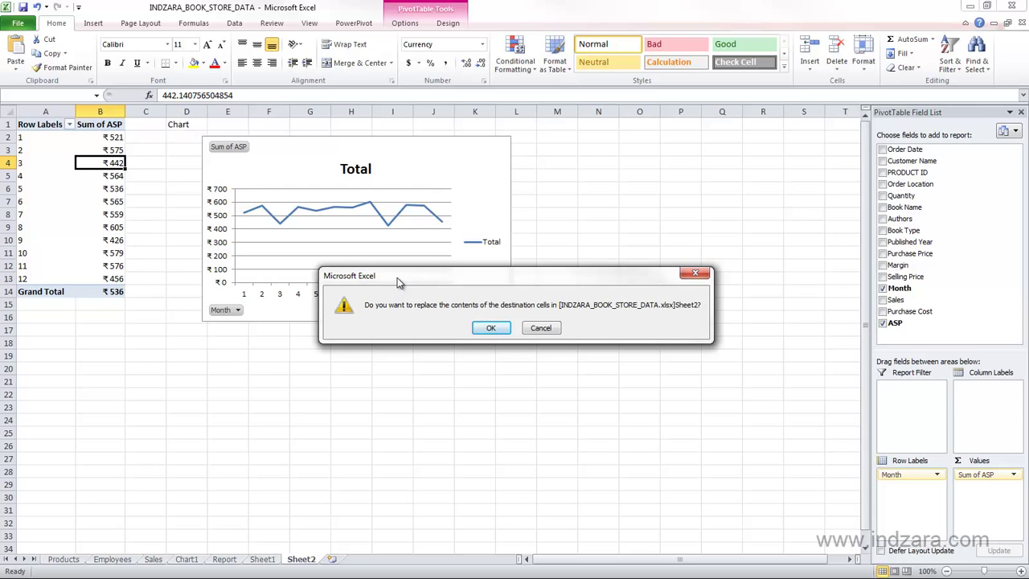
{"action": "left_click_drag", "start_coordinate": [397, 278], "coordinate": [200, 309]}
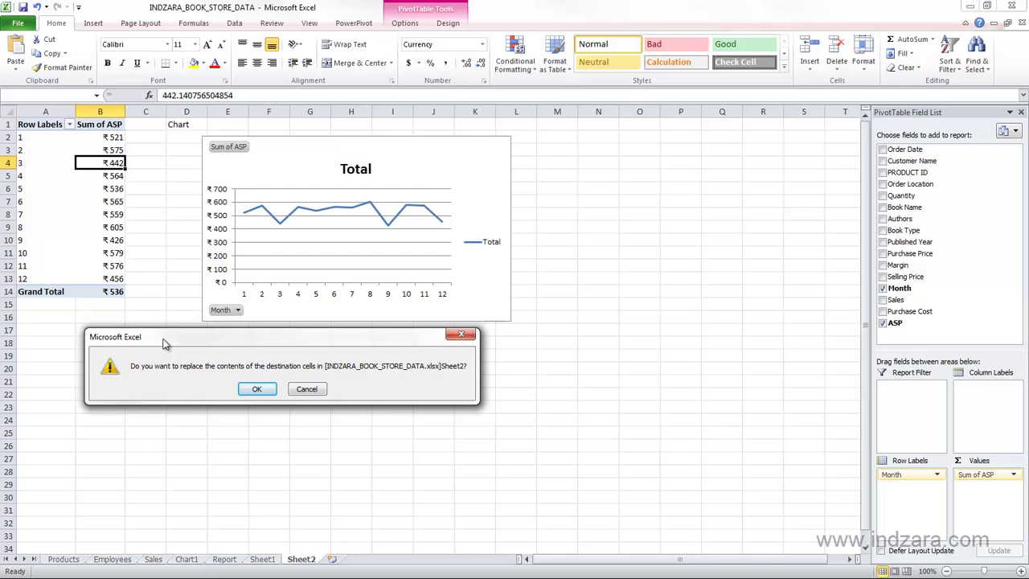
{"action": "left_click_drag", "start_coordinate": [164, 344], "coordinate": [180, 266]}
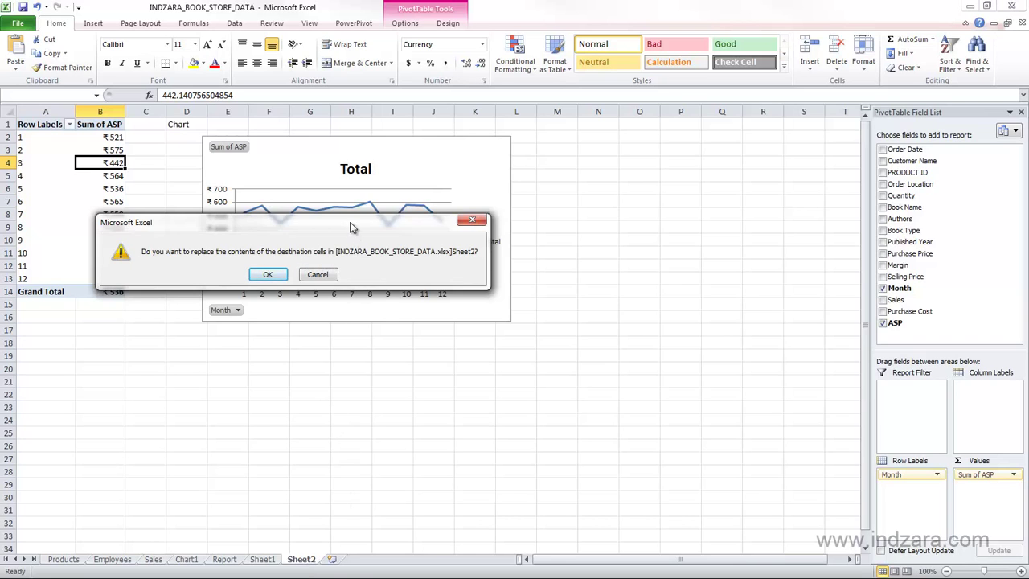
{"action": "left_click_drag", "start_coordinate": [351, 223], "coordinate": [470, 279]}
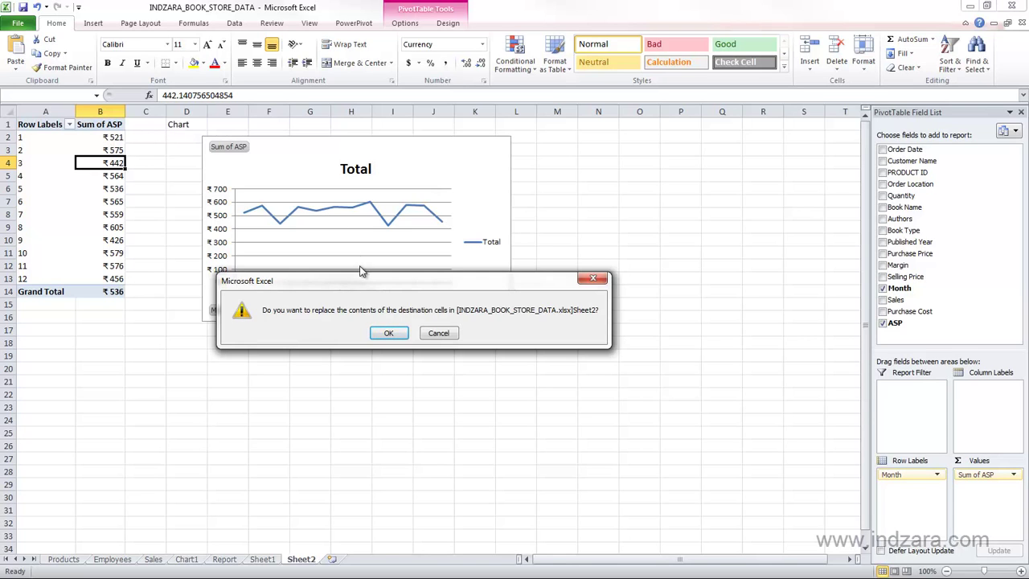
Step: Confirm replacing the cells so ASP splits by Book Name, and move the chart to rows 19–34
{"action": "left_click", "coordinate": [385, 333]}
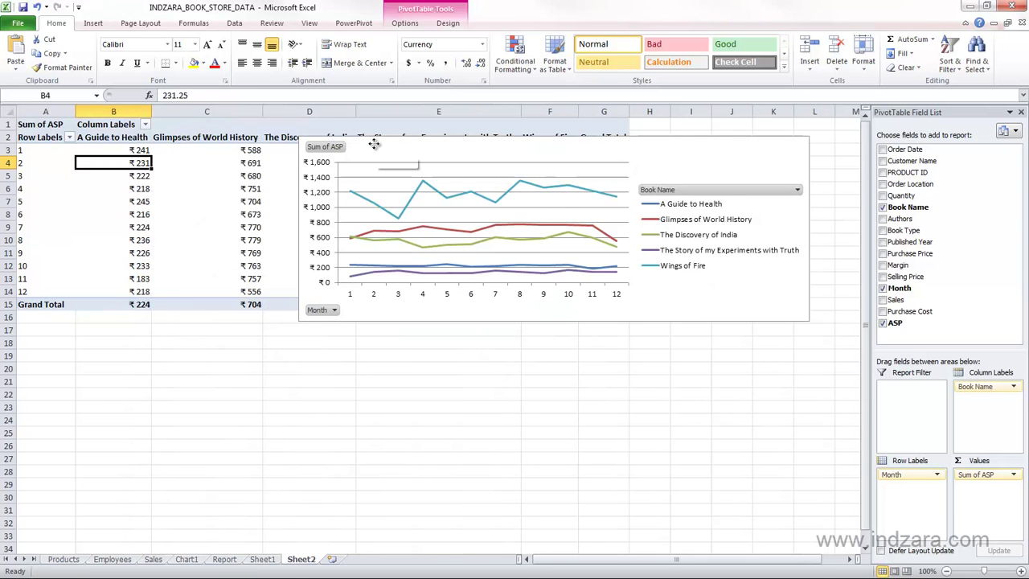
{"action": "left_click_drag", "start_coordinate": [374, 144], "coordinate": [384, 365]}
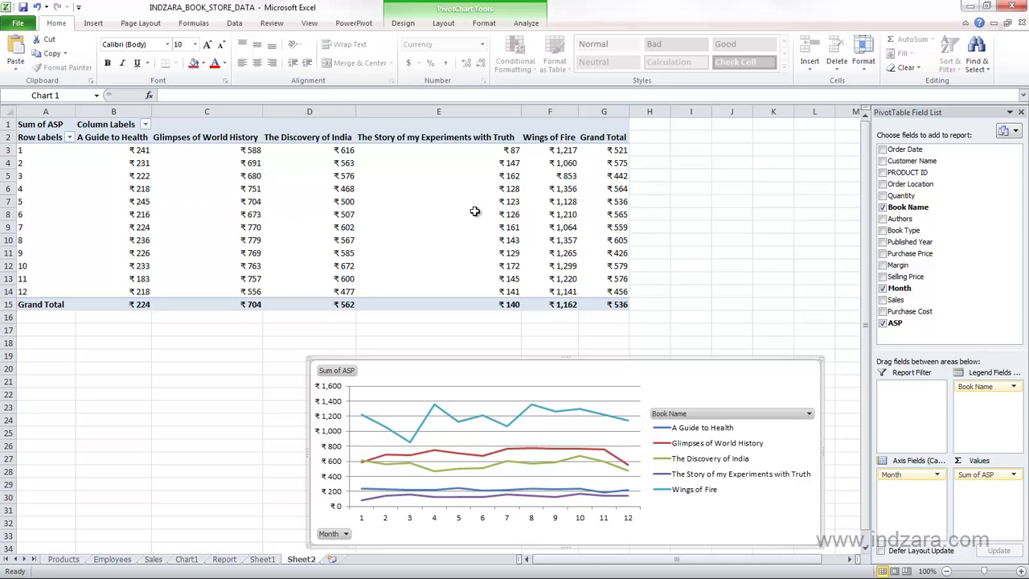
{"action": "mouse_move", "coordinate": [475, 212]}
Step: Enter the label 'Chart' in cell A17 above the per-book chart
{"action": "left_click", "coordinate": [33, 331]}
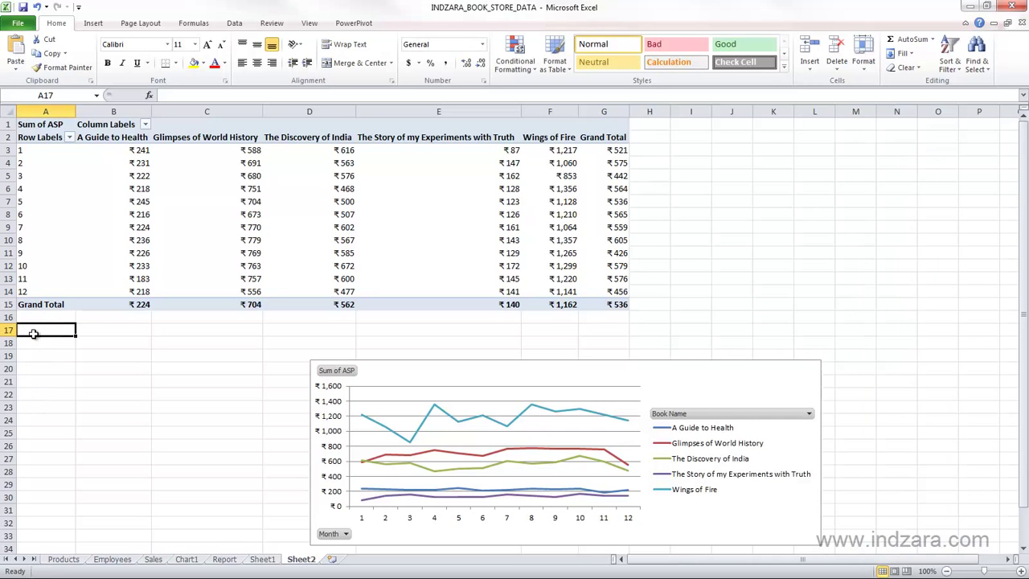
{"action": "type", "text": "Cg"}
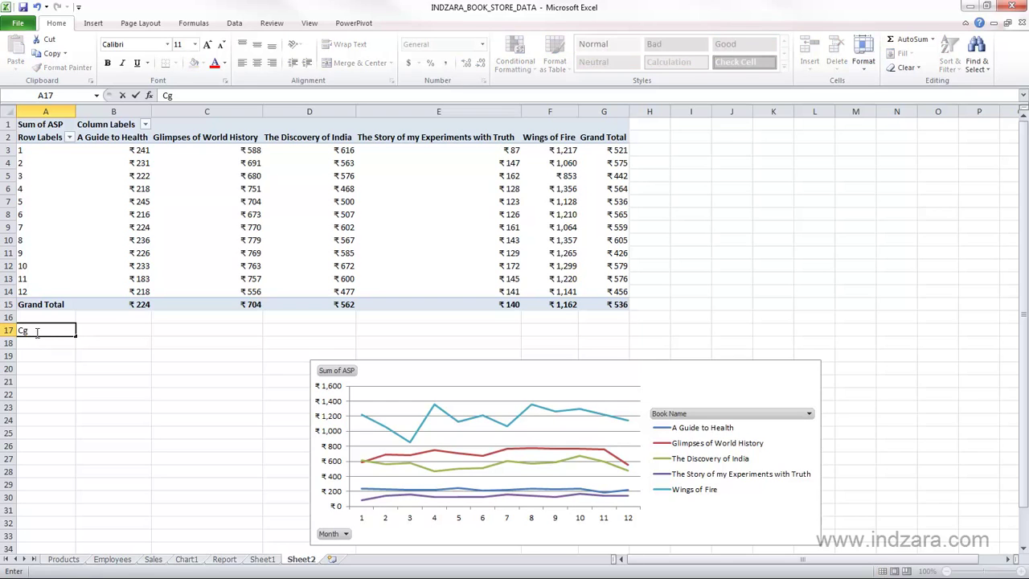
{"action": "type", "text": "art"}
{"action": "key", "text": "Return"}
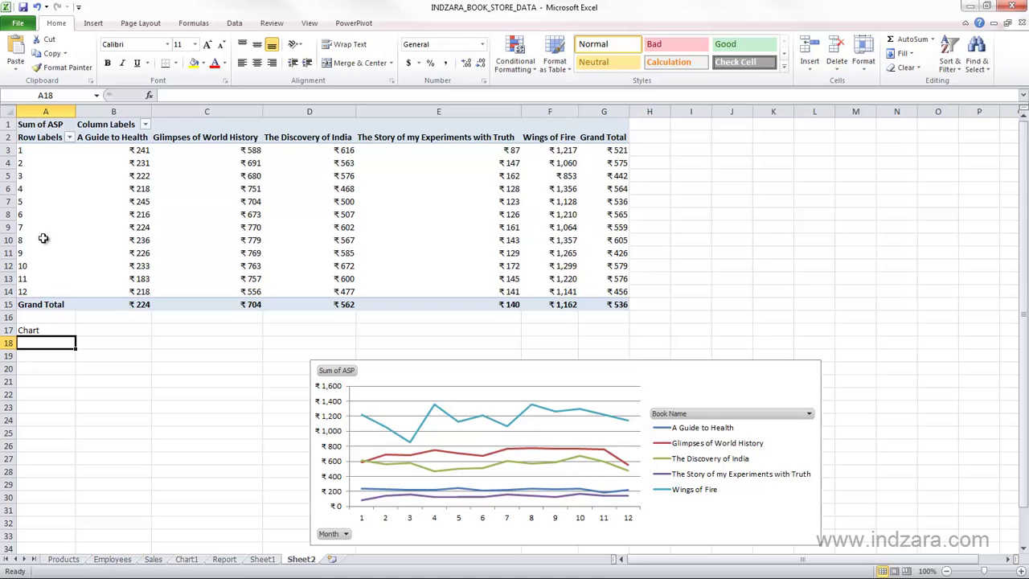